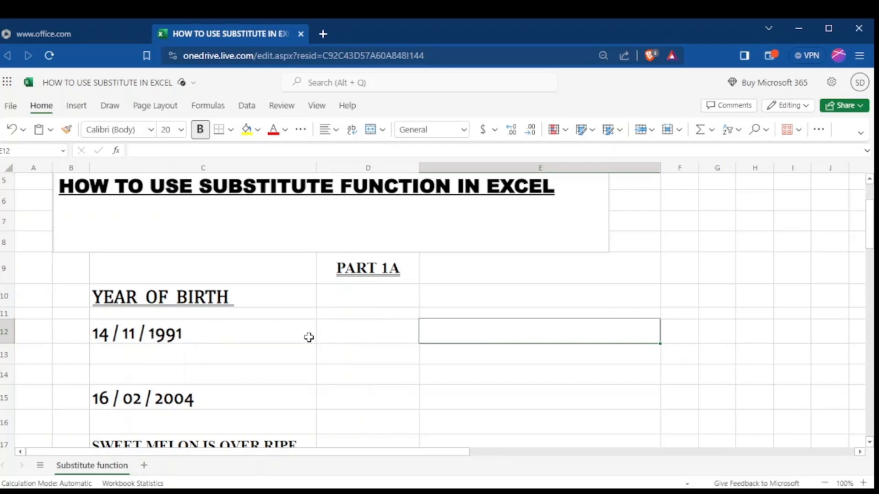
Enter =SUBSTITUTE(C12,1991,2000) in cell E12 to replace the year in the first date.
double_click(442, 337)
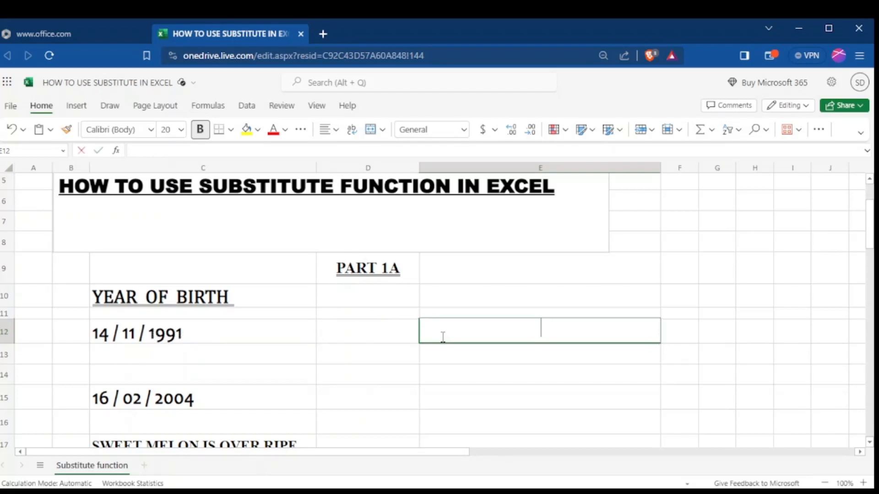
text(=)
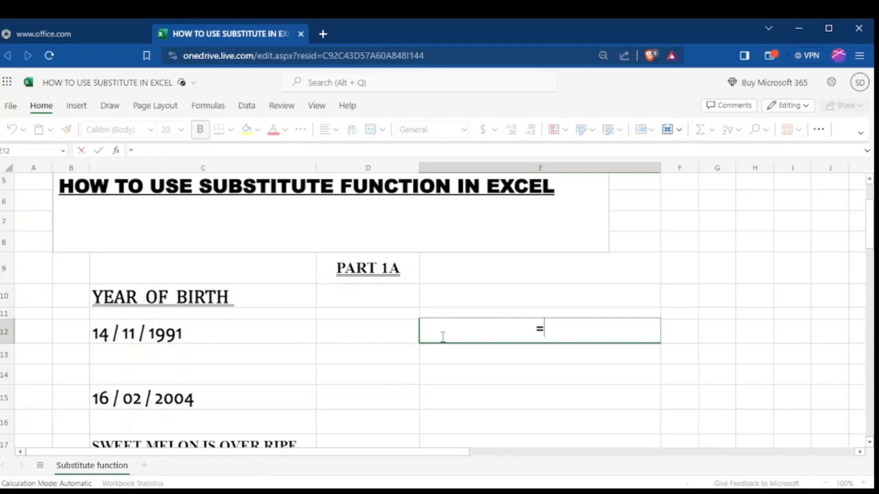
text(S)
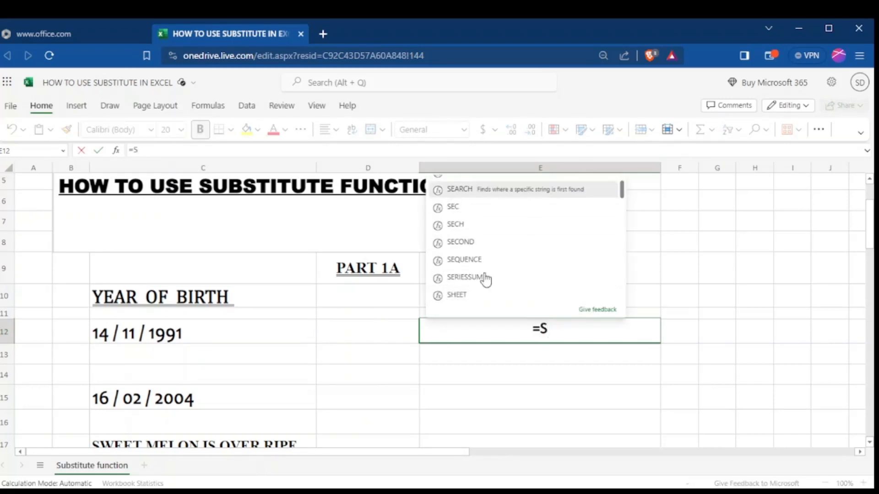
text(U)
scroll(485, 288, down, 1)
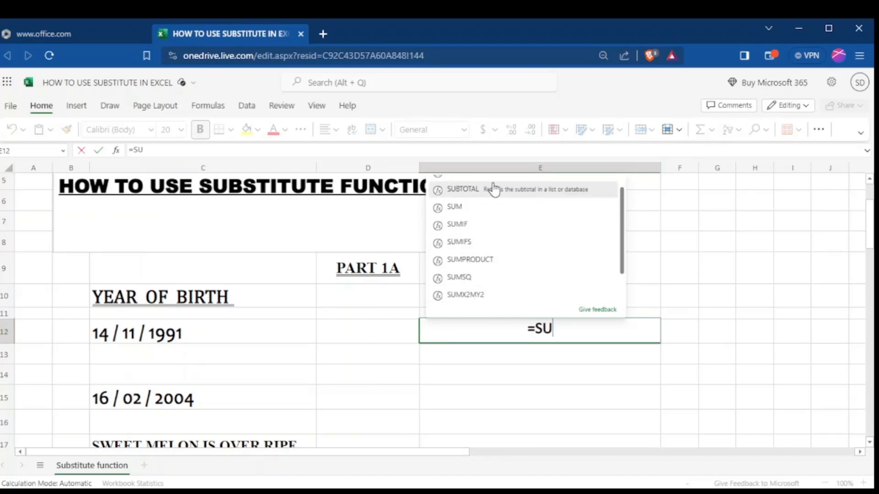
text(B)
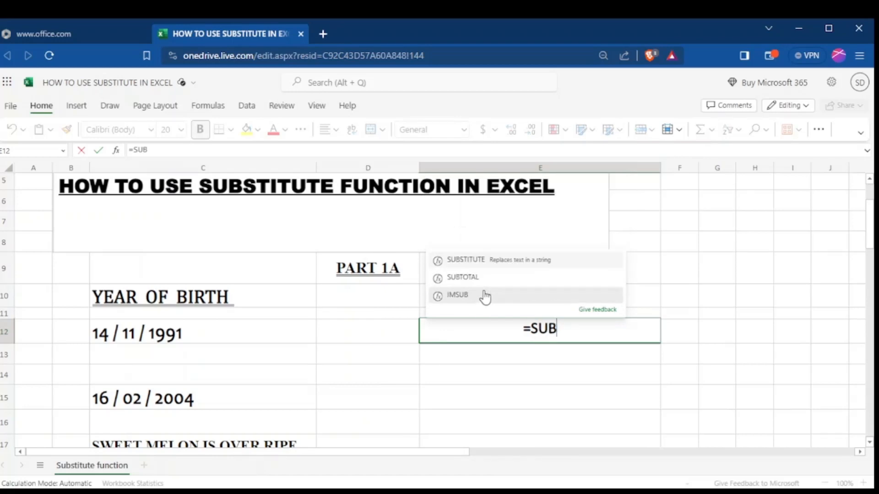
double_click(480, 259)
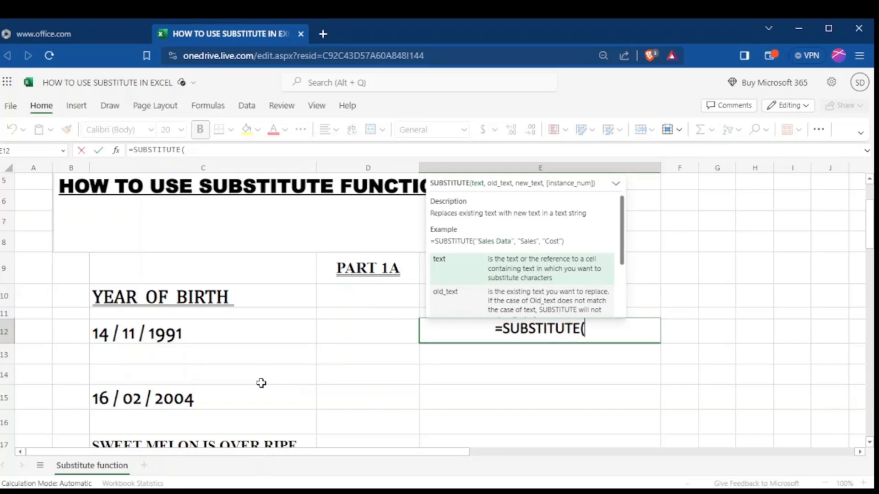
click(225, 336)
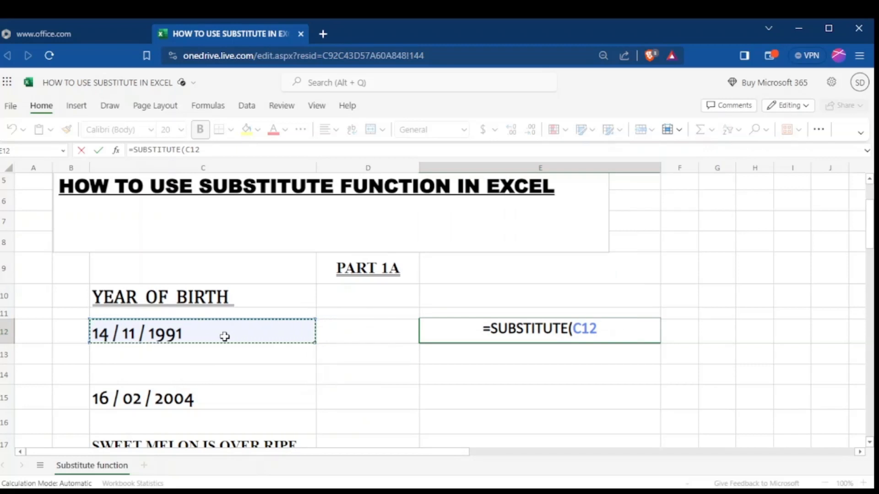
text(,)
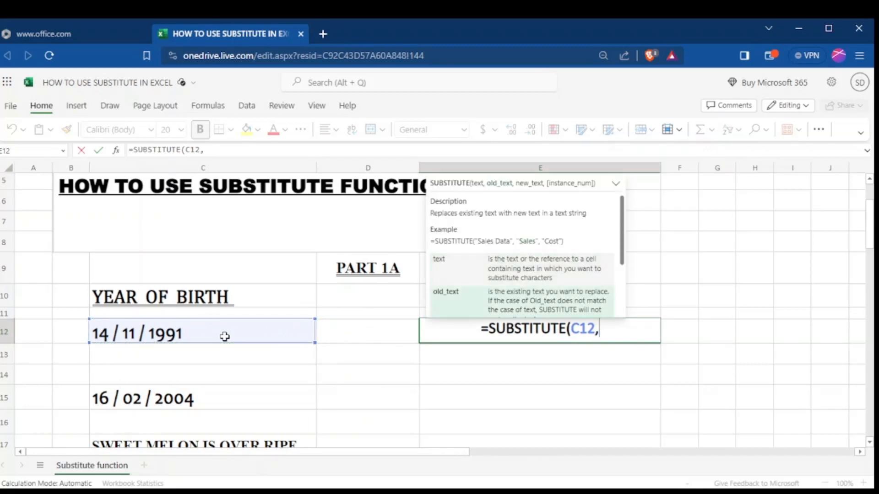
text(199)
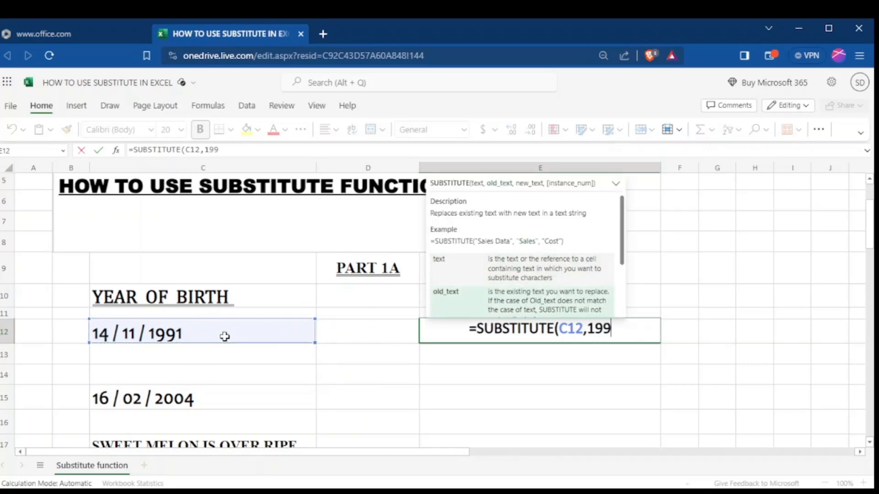
text(1)
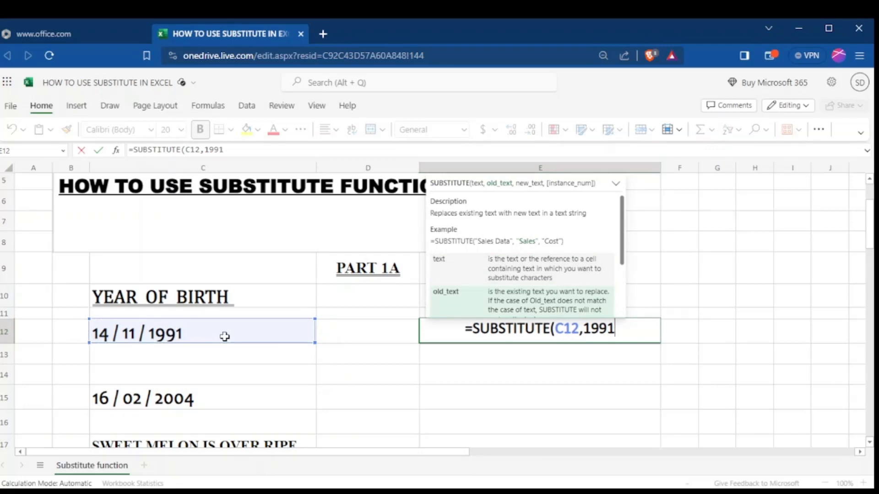
text(,)
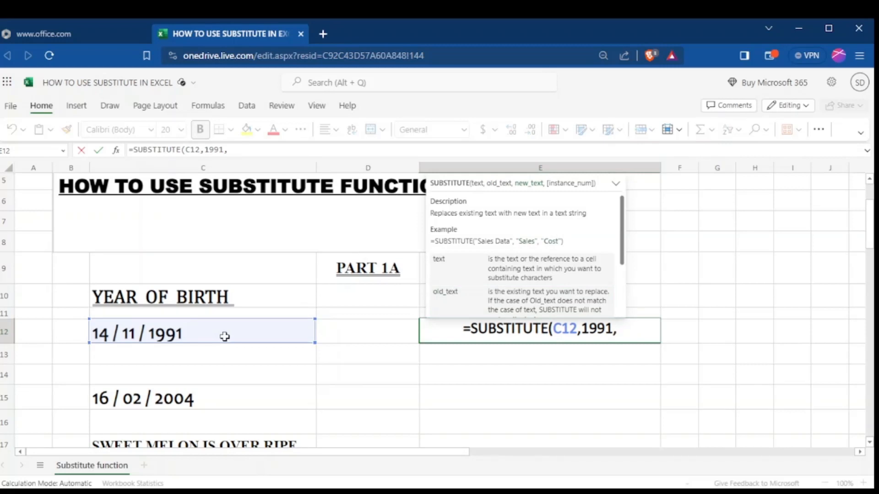
text(200)
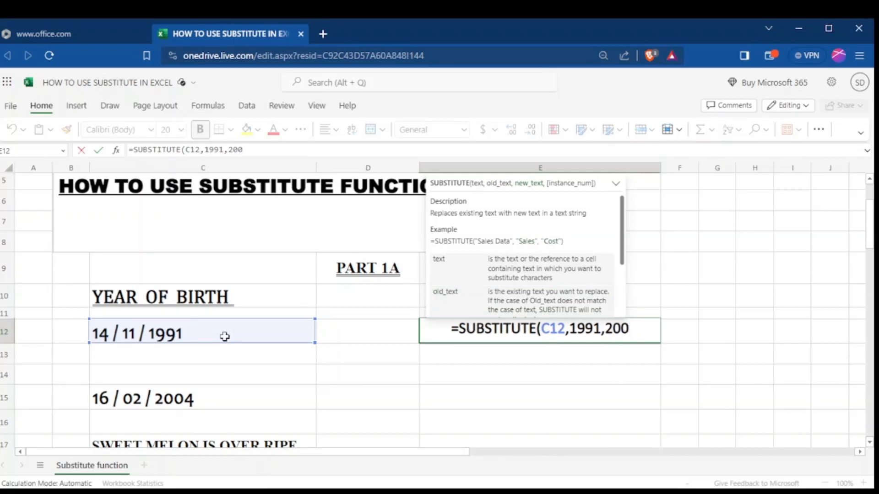
text(0))
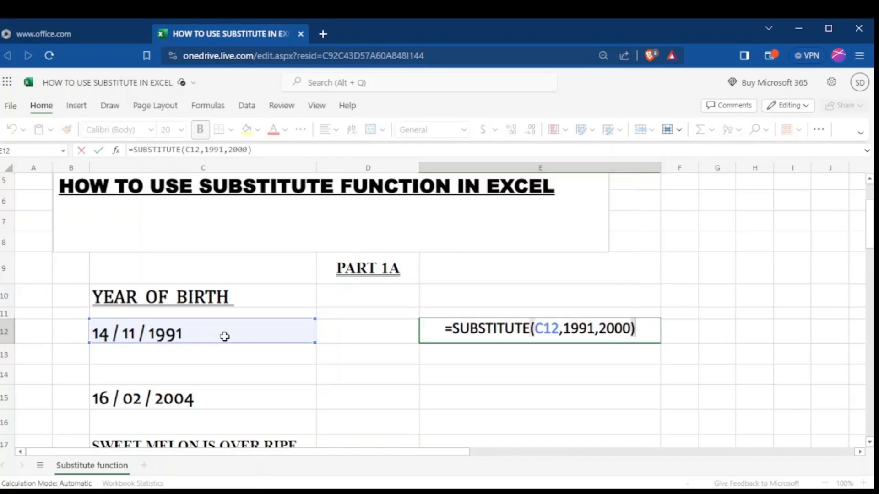
key(Return)
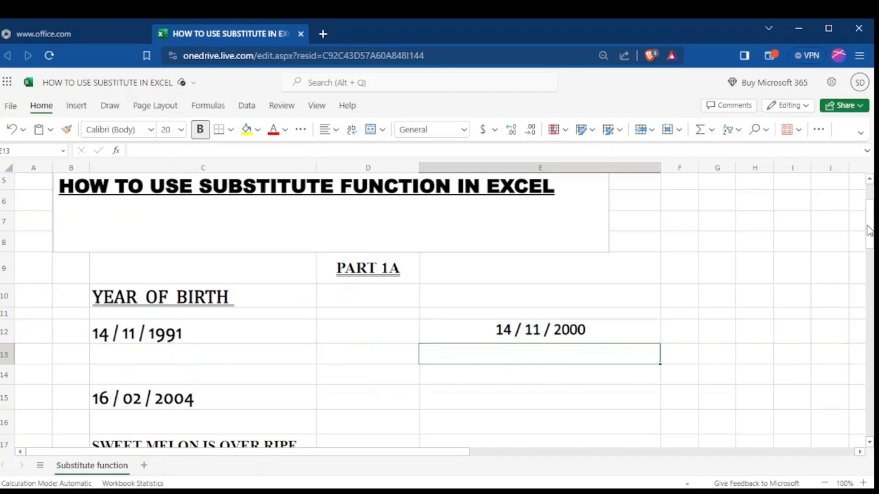
Enter =SUBSTITUTE(C15,"/", "-") in cell E15 to replace the second date's slashes with hyphens.
scroll(869, 249, down, 1)
scroll(869, 248, down, 1)
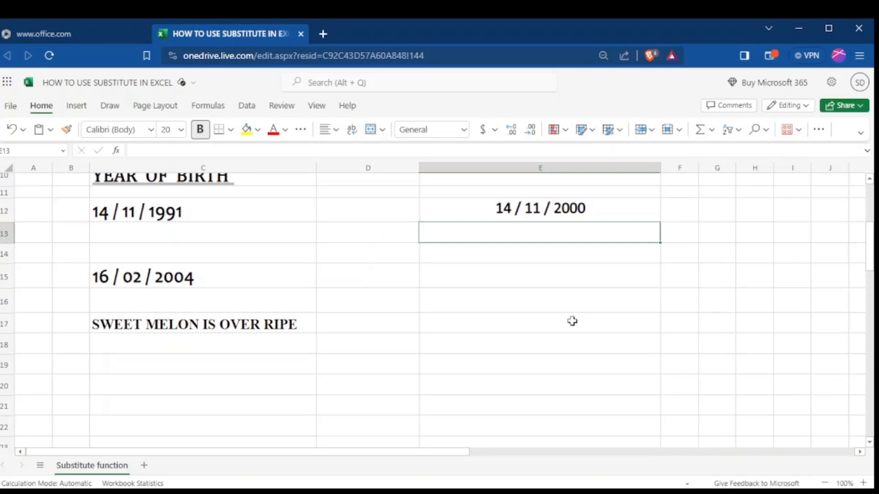
double_click(490, 284)
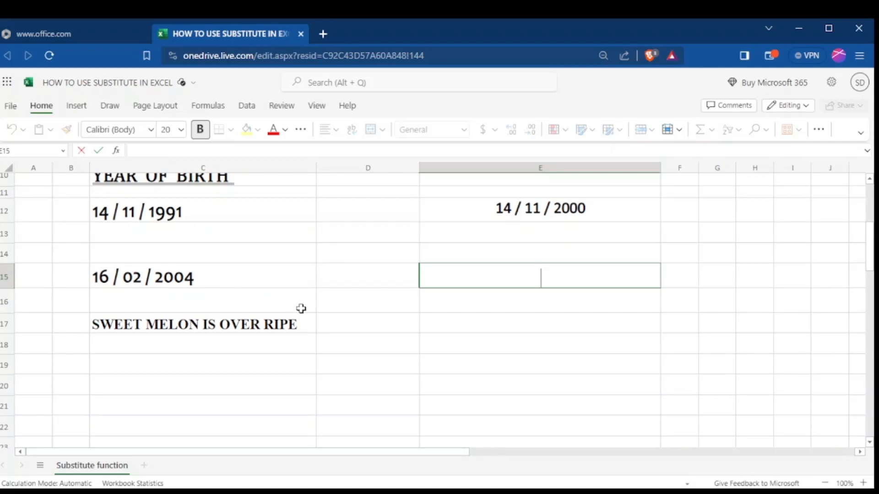
text(=)
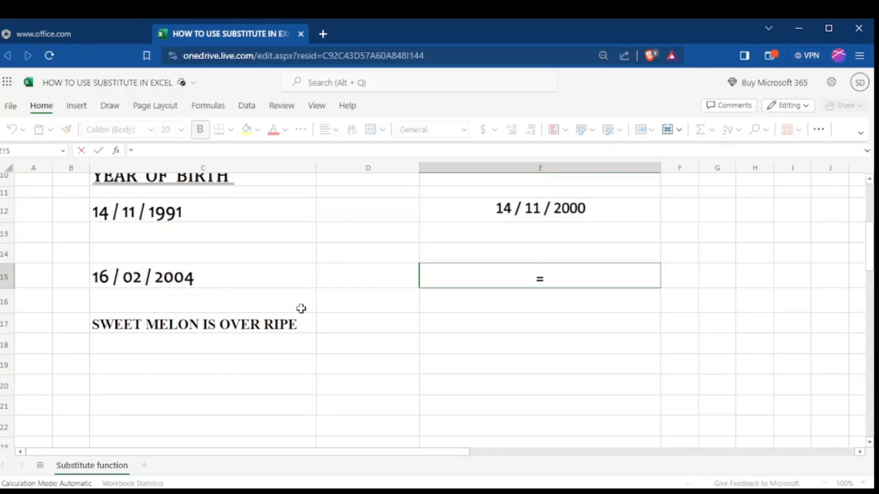
text(SU)
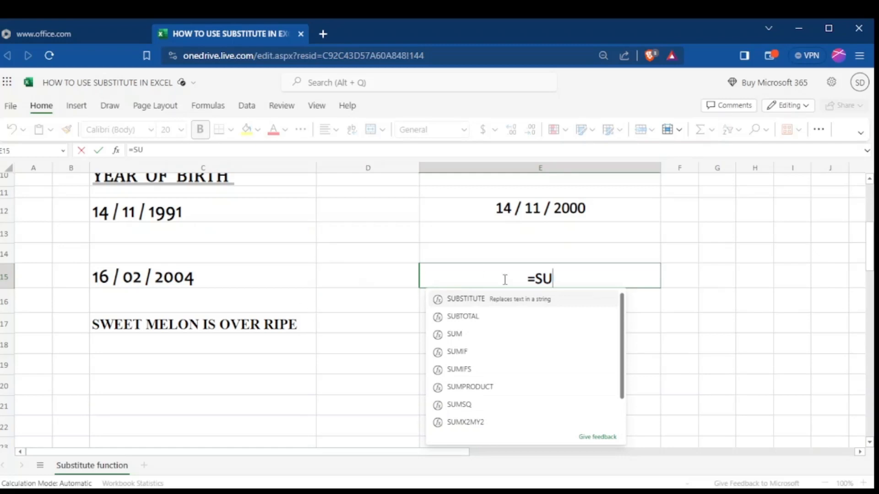
click(515, 302)
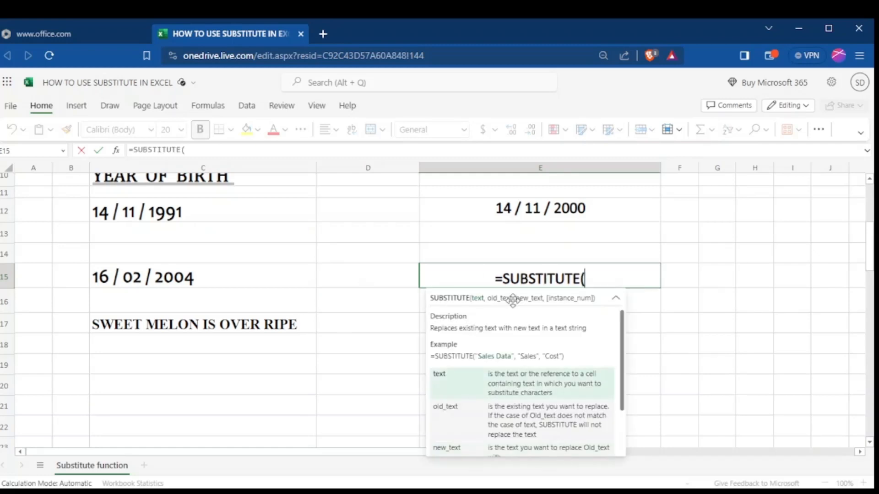
click(218, 279)
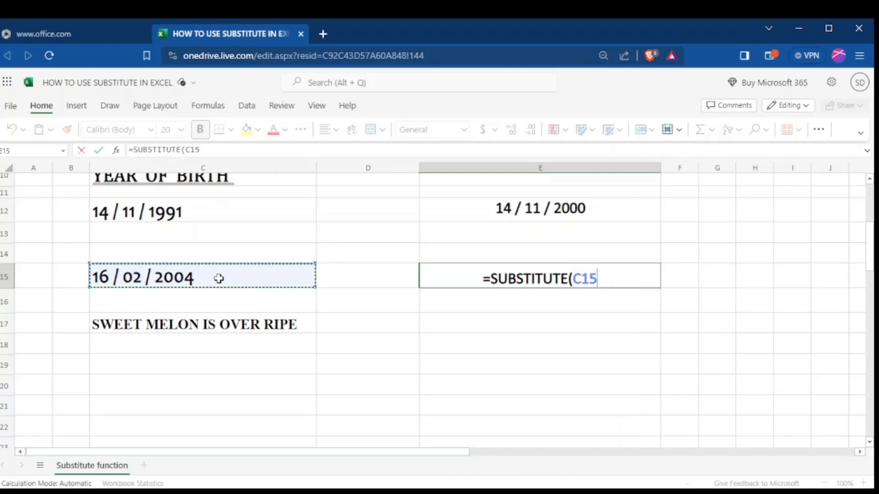
text(,)
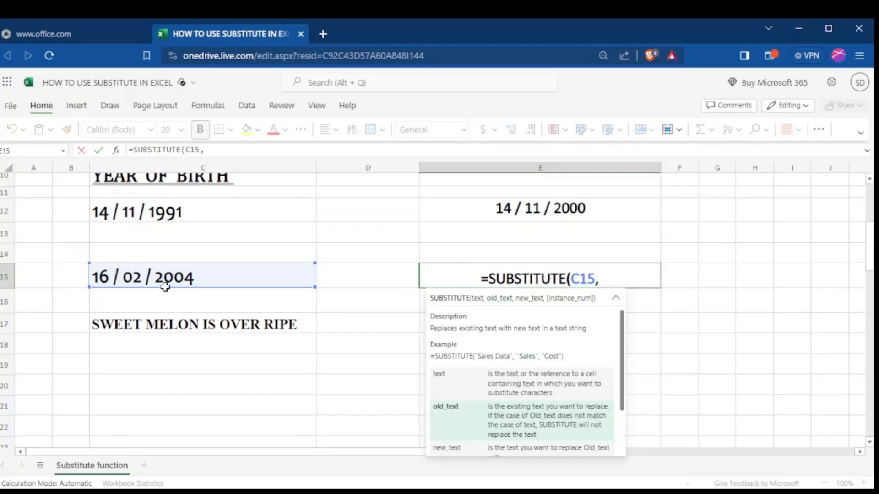
text(")
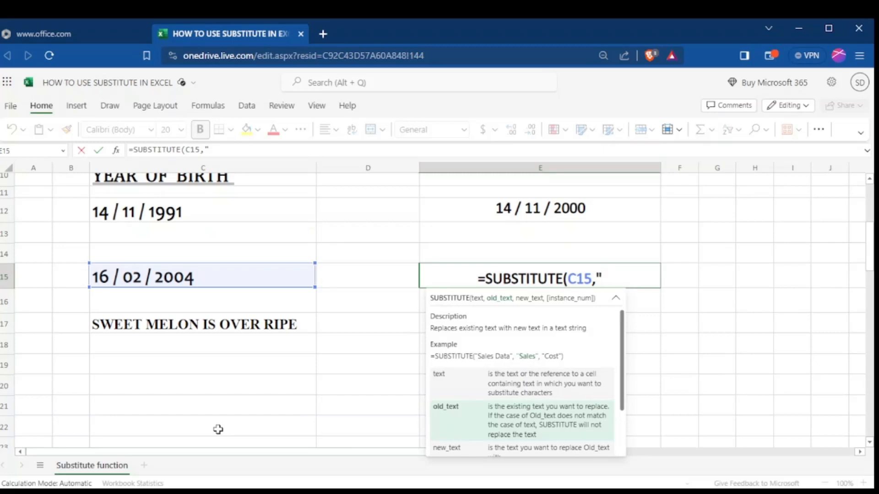
text(/")
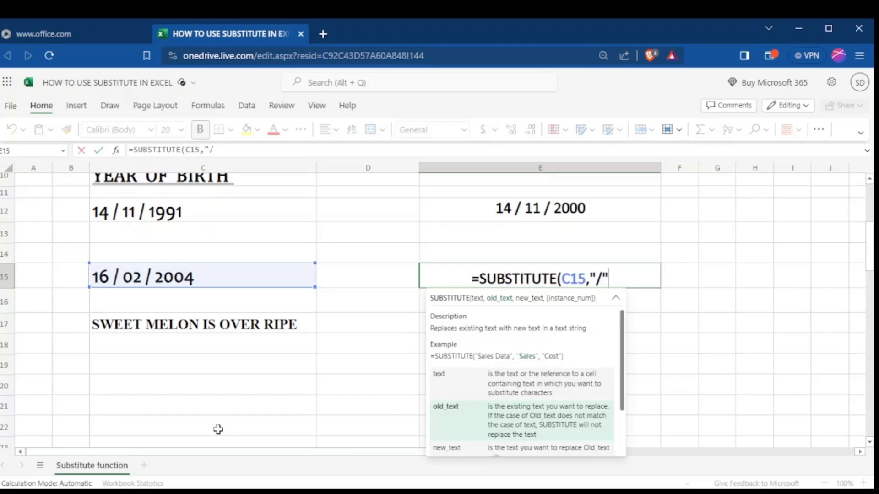
text(,)
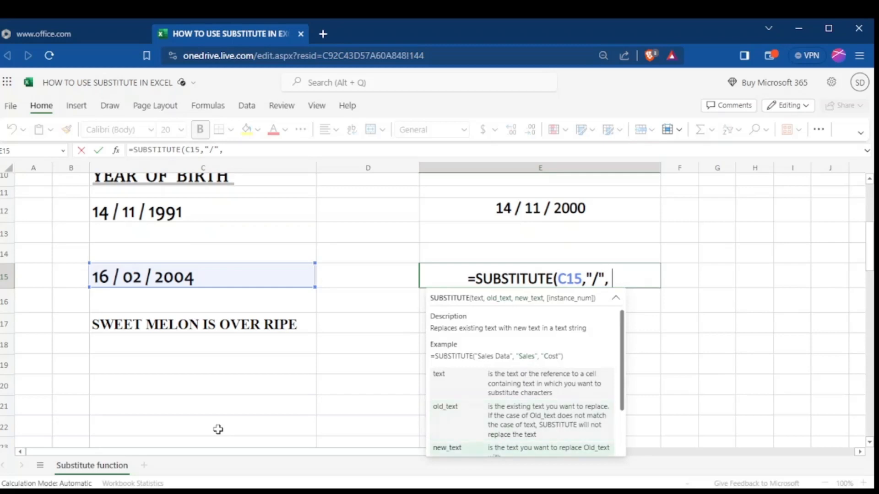
text( ")
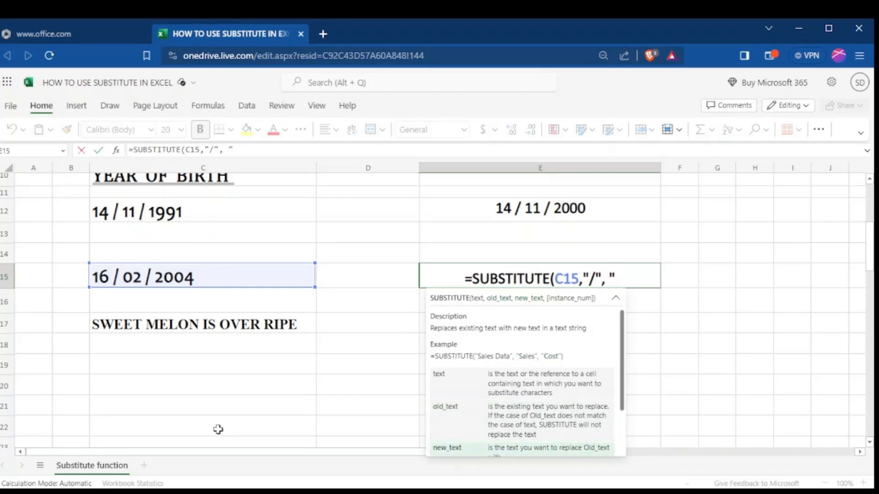
text(-)
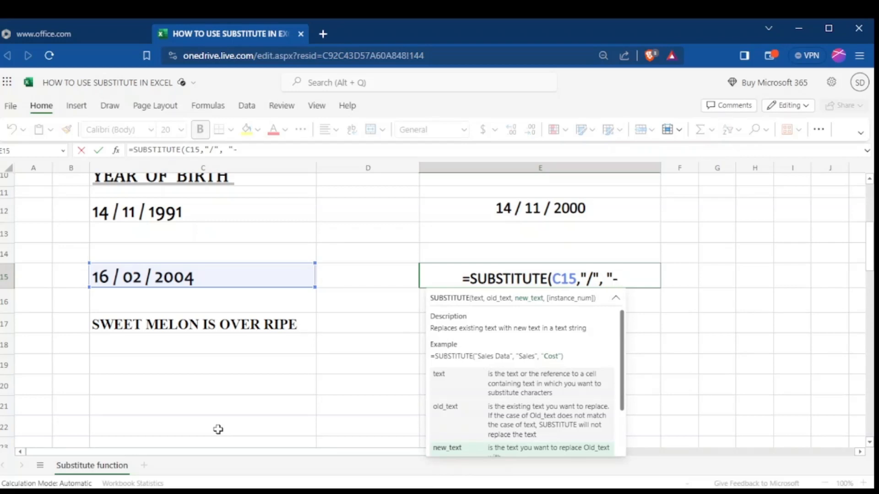
text(")
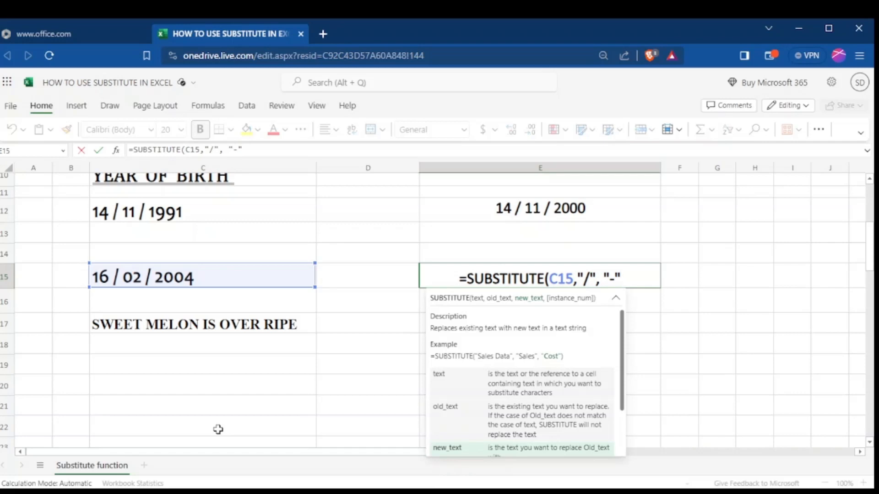
text())
key(Return)
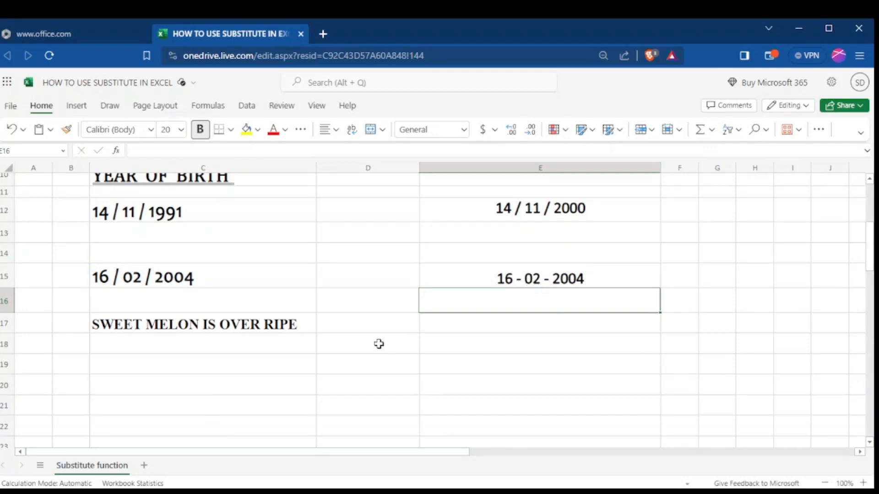
Enter =SUBSTITUTE(C17,"SWEET","GREEN") in cell E17 to replace the first word of the melon sentence.
double_click(455, 325)
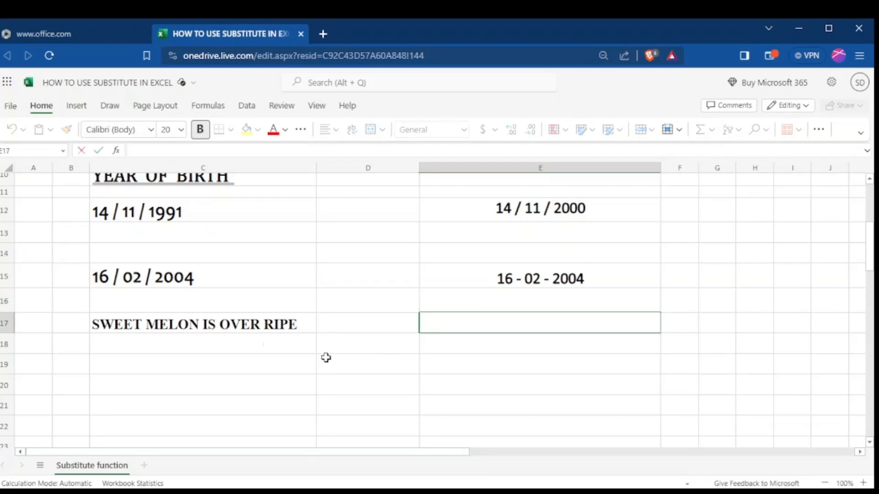
text(=)
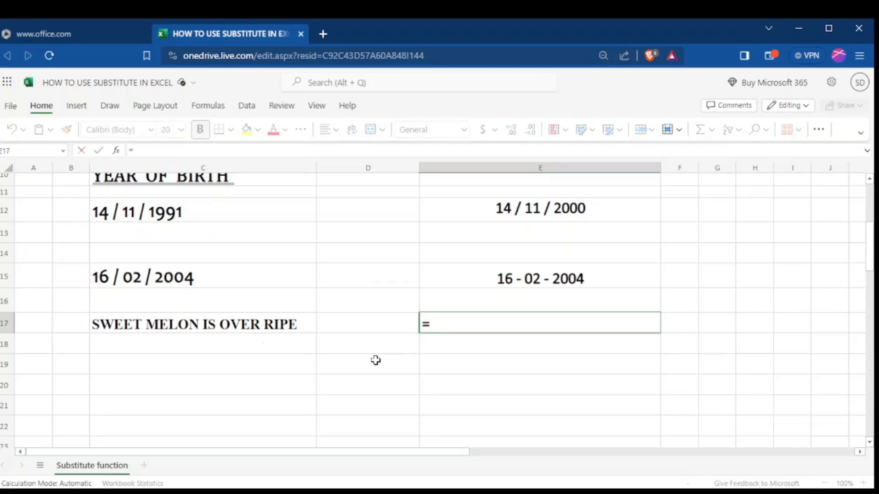
text(SU)
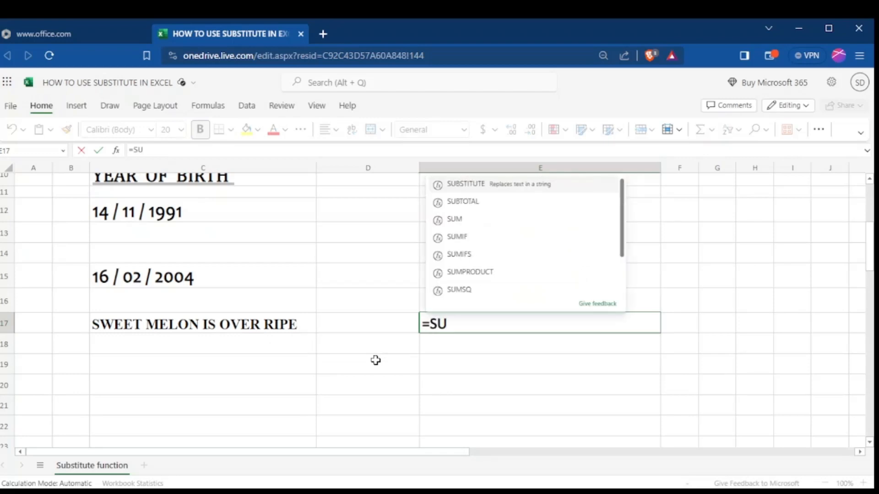
double_click(474, 186)
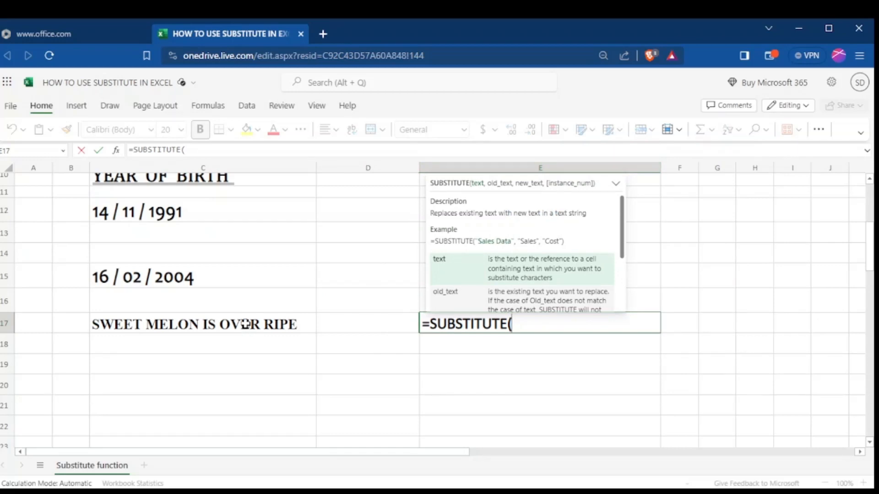
click(245, 324)
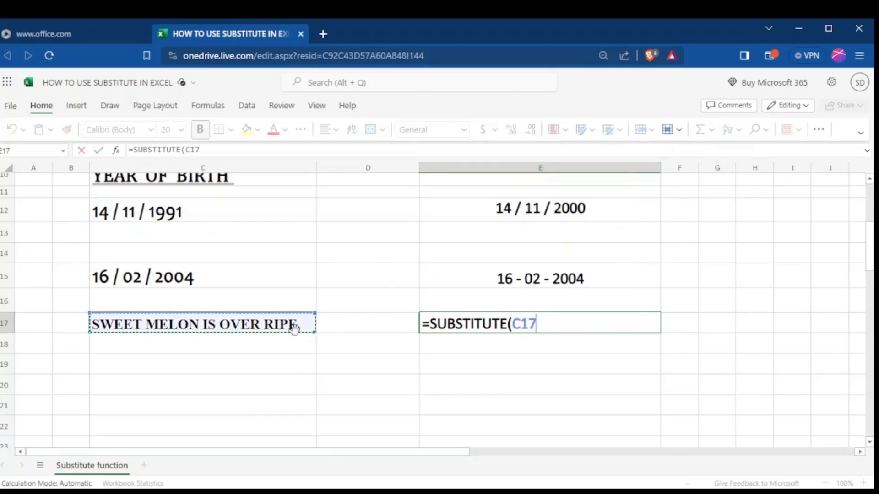
text(,)
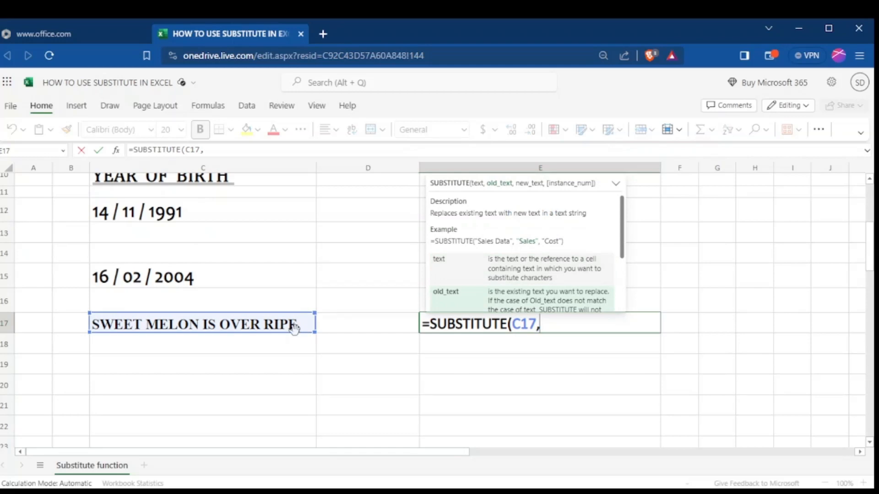
text(")
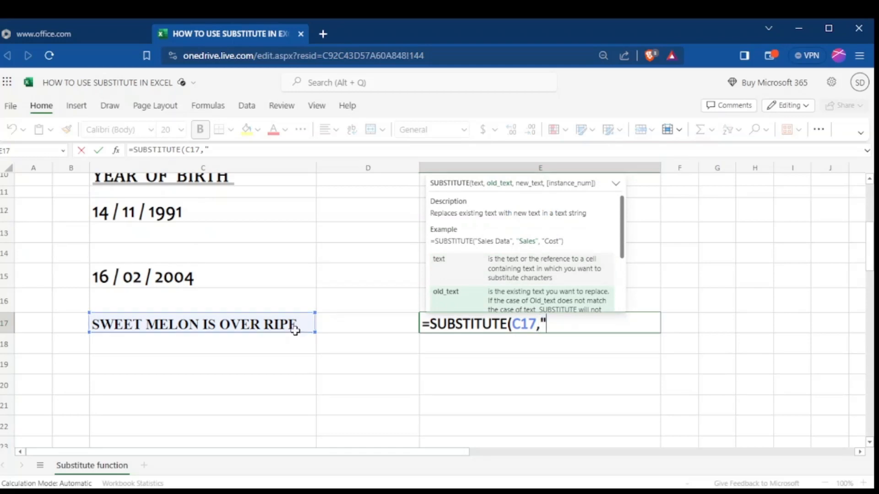
text("SWEET)
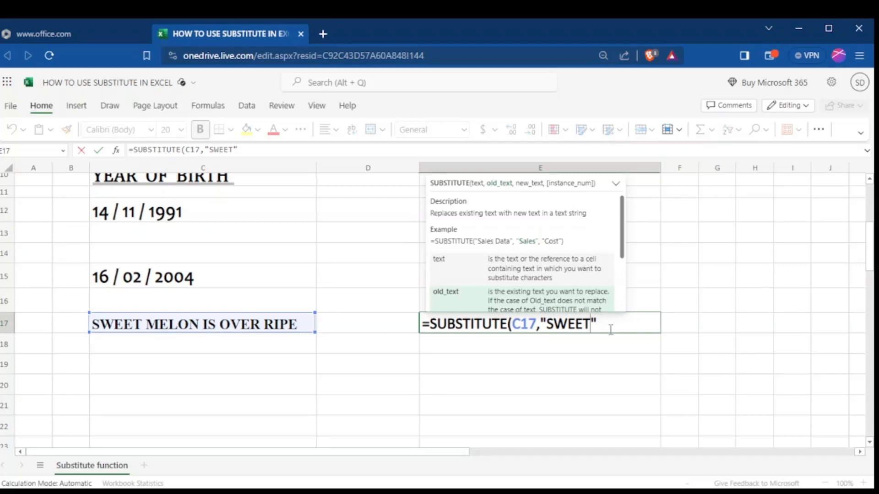
text(,)
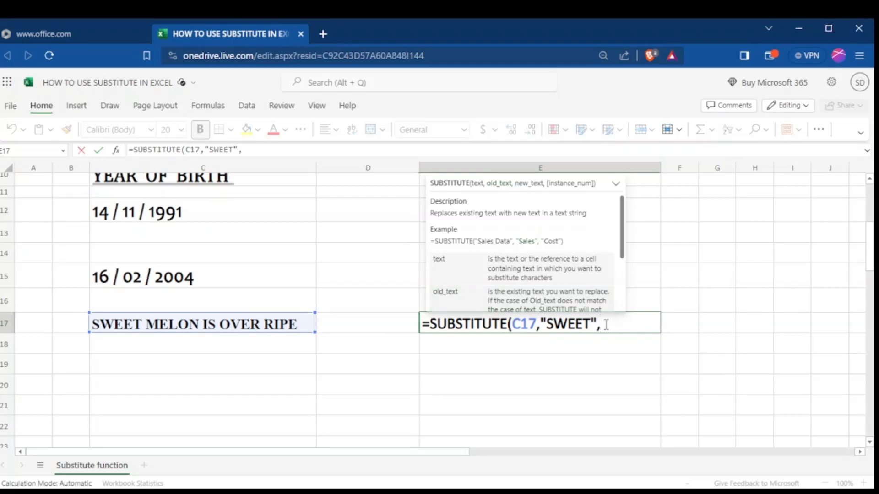
text("")
click(607, 322)
text(GREEN)
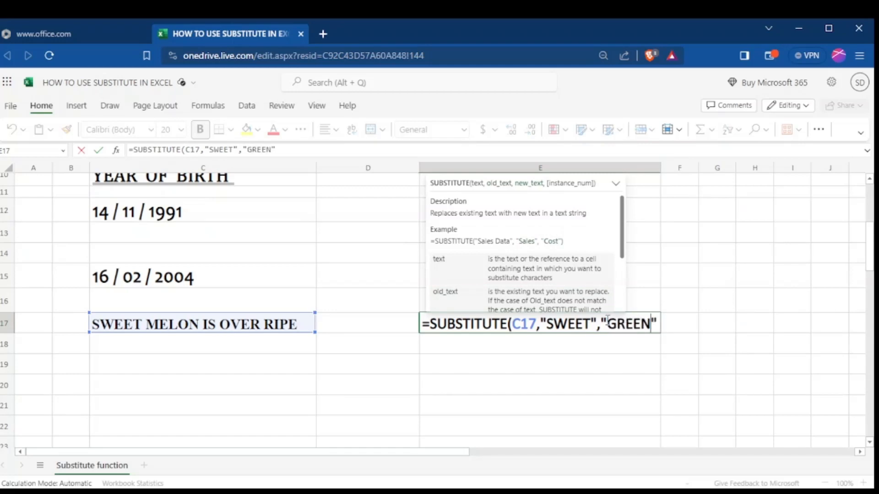
click(657, 325)
text())
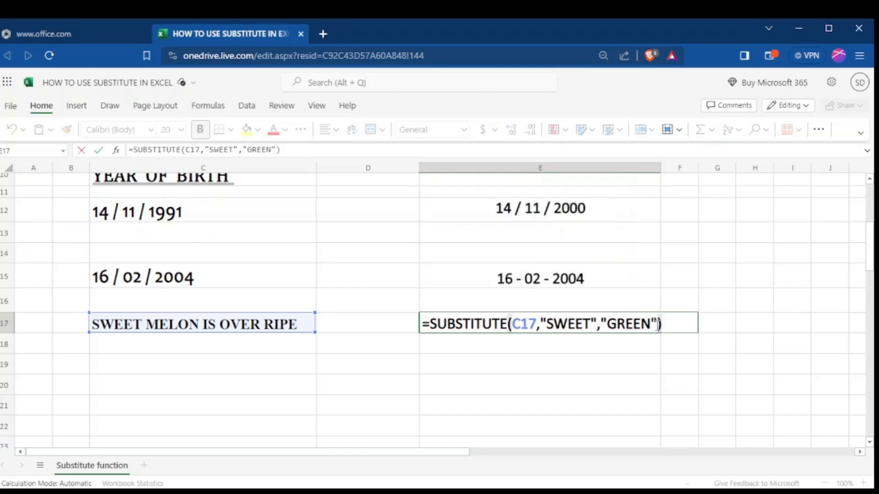
key(Return)
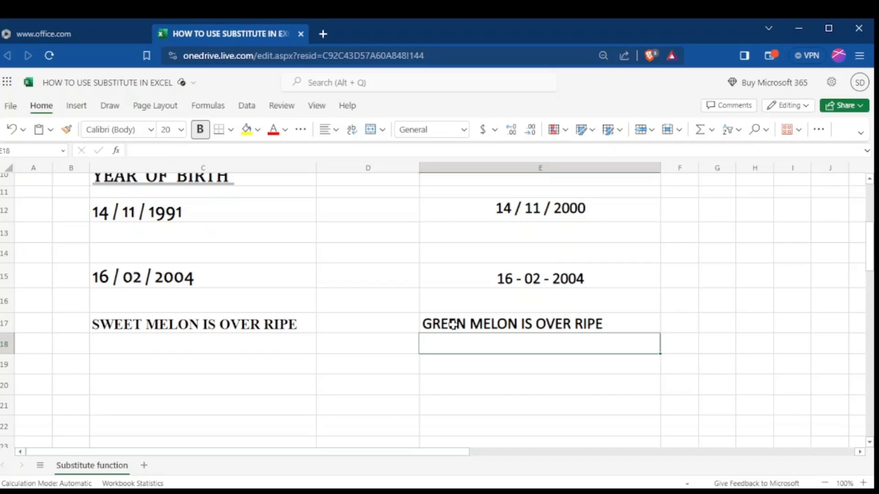
scroll(828, 246, up, 3)
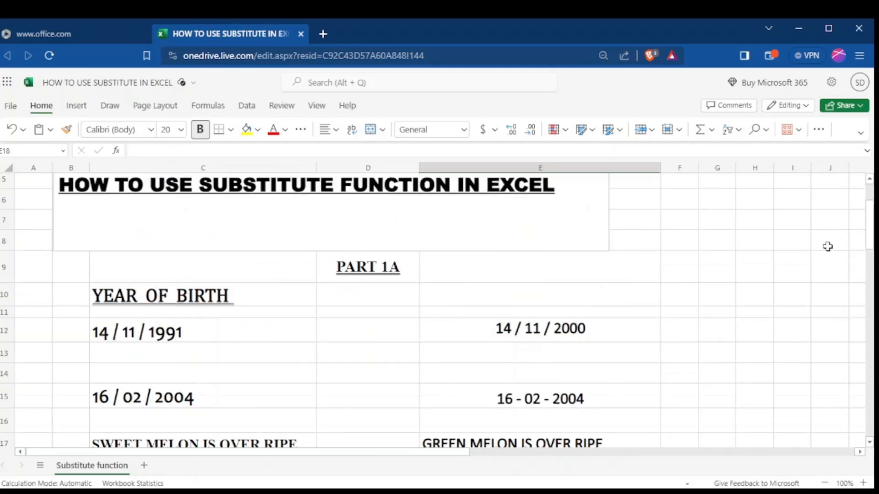